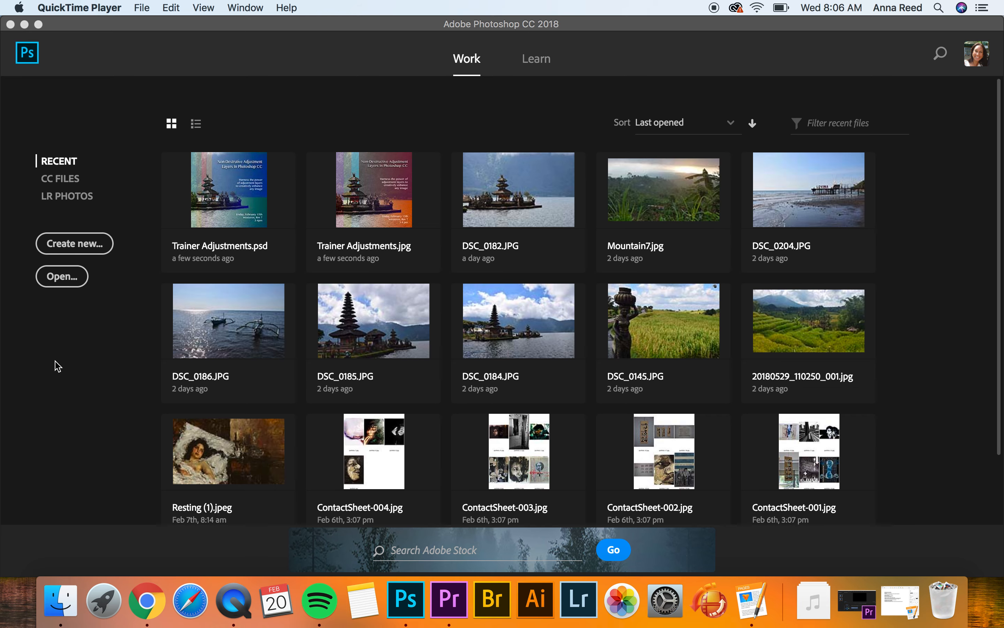
# Create a new print document with the Letter preset, 8.5 x 11 inches at 300 pixels/inch.
pyautogui.click(85, 248)
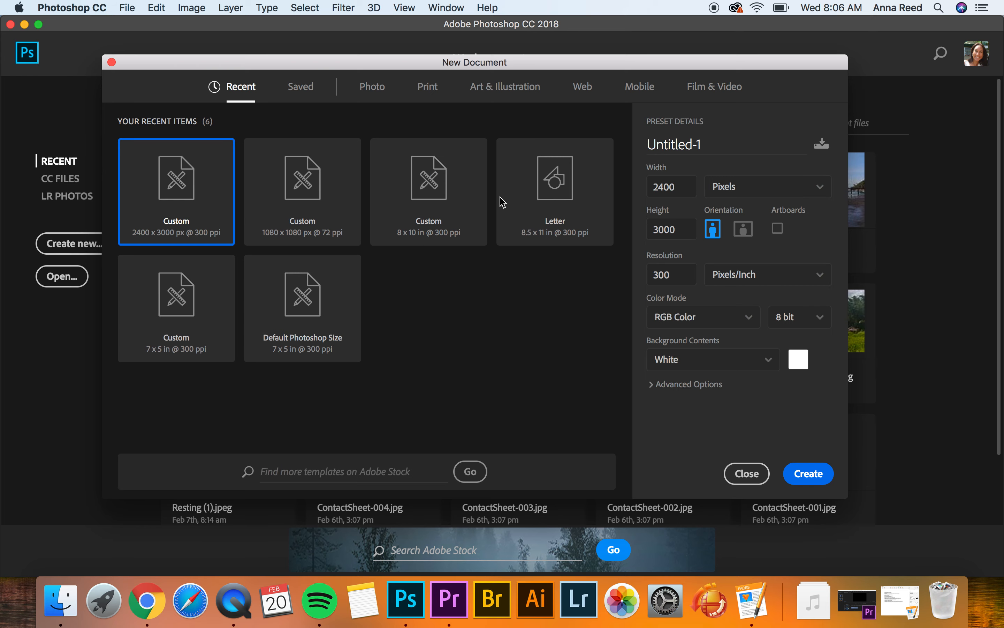
pyautogui.click(431, 87)
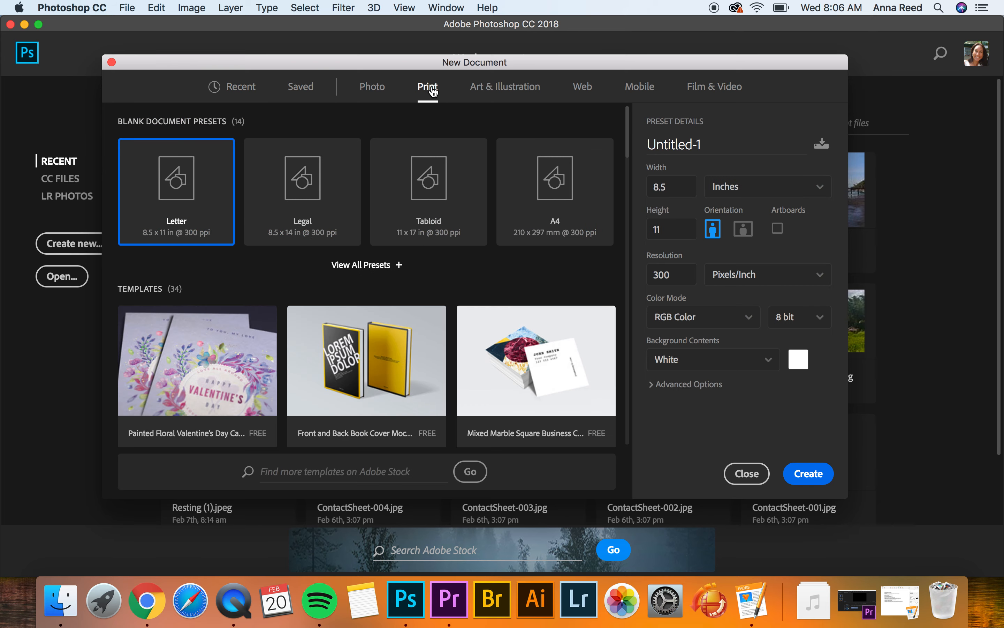
pyautogui.click(814, 476)
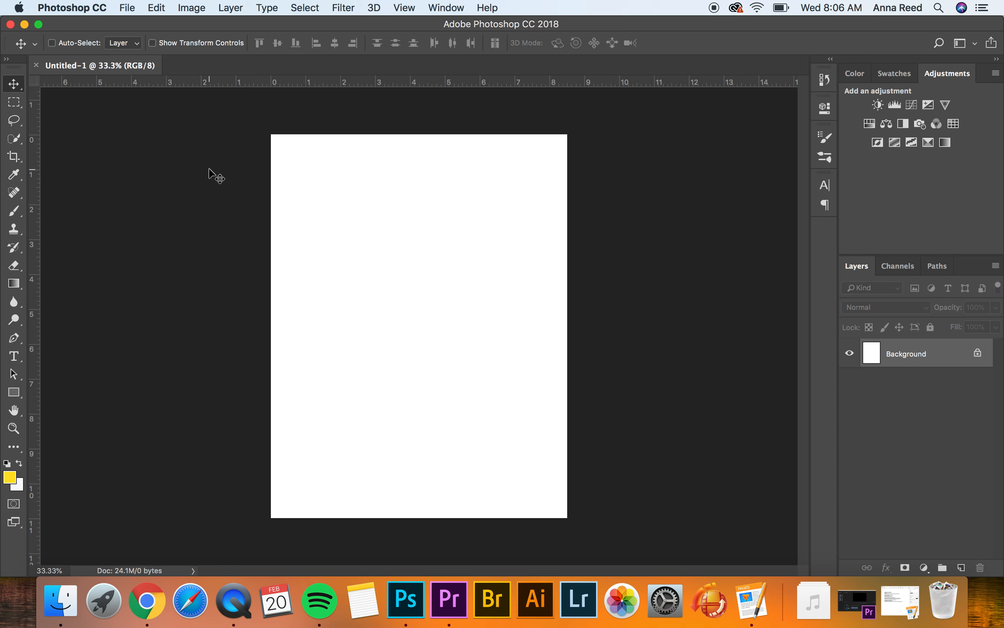
# Open the Contact Sheet II automation.
pyautogui.click(128, 9)
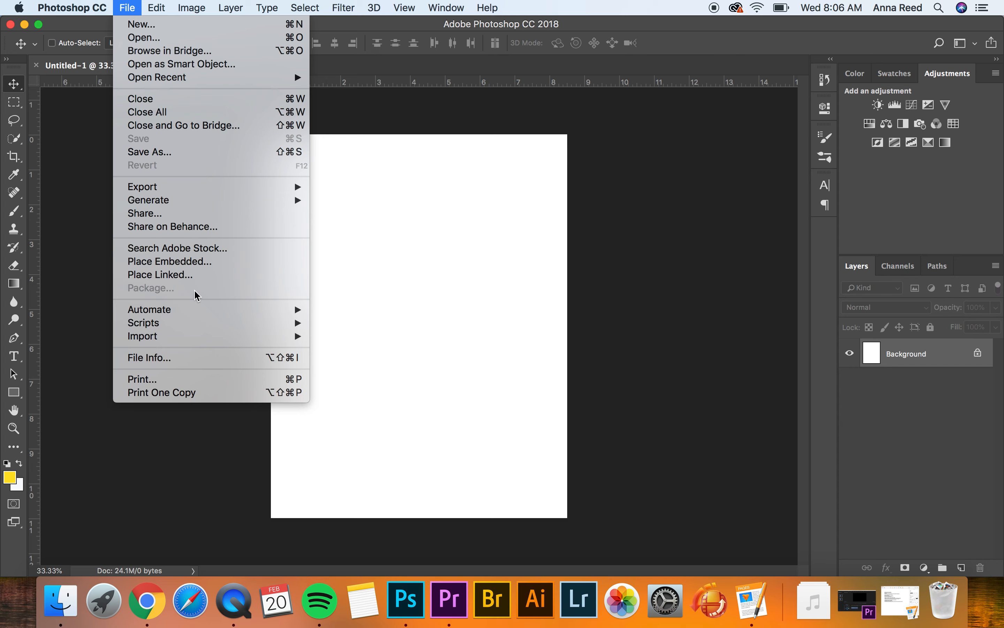
pyautogui.moveTo(192, 314)
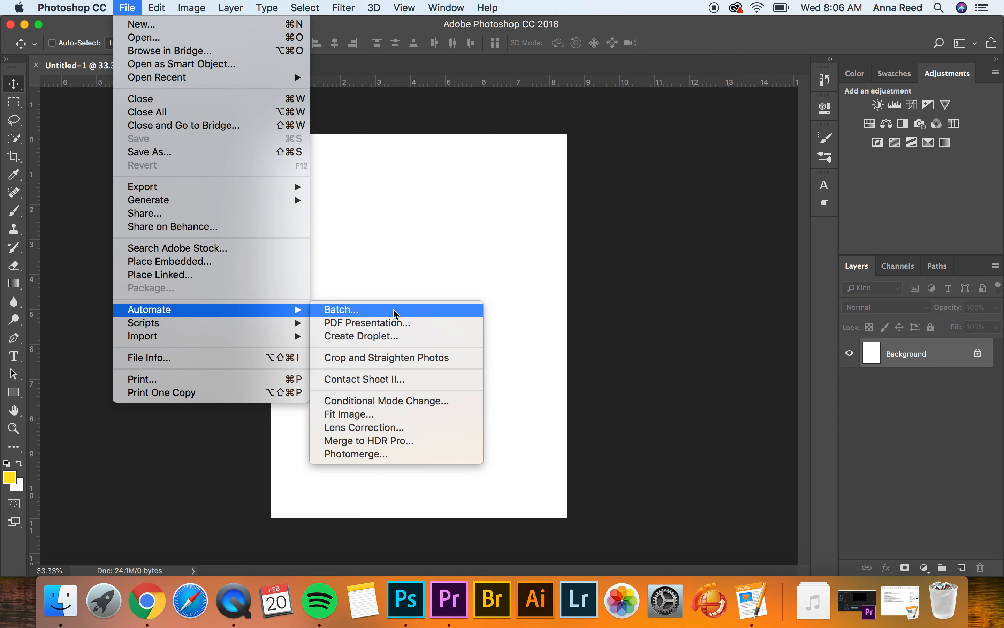
pyautogui.click(394, 381)
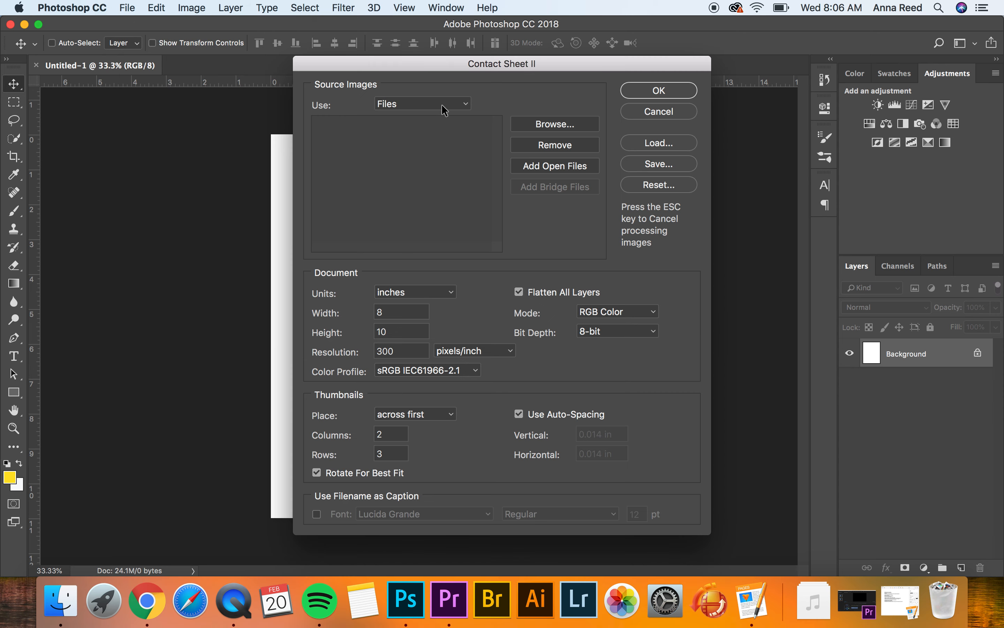
pyautogui.click(452, 104)
pyautogui.click(447, 129)
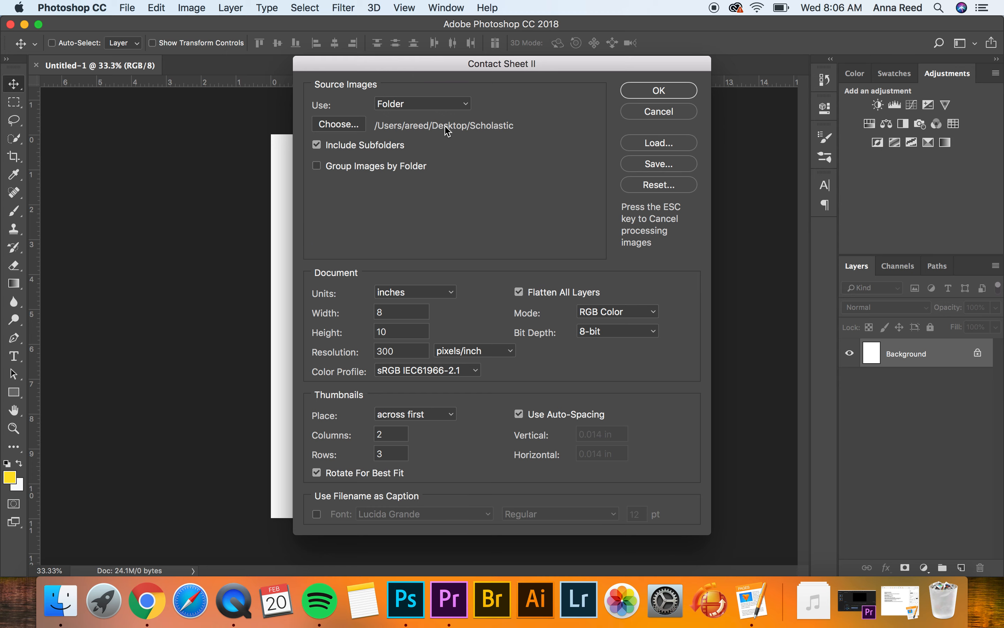
pyautogui.click(345, 123)
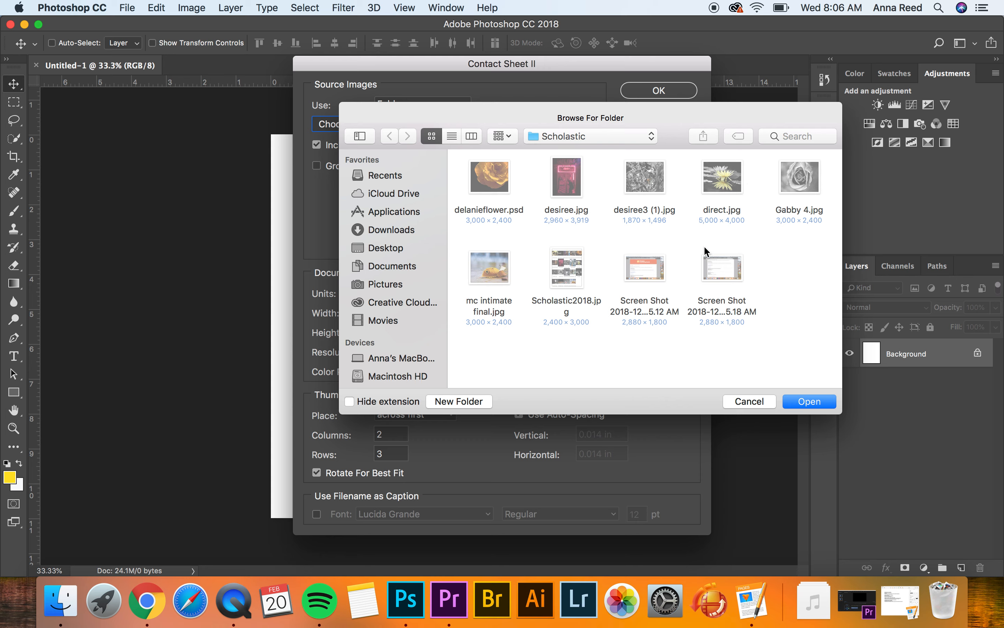
pyautogui.scroll(-1, 715, 300)
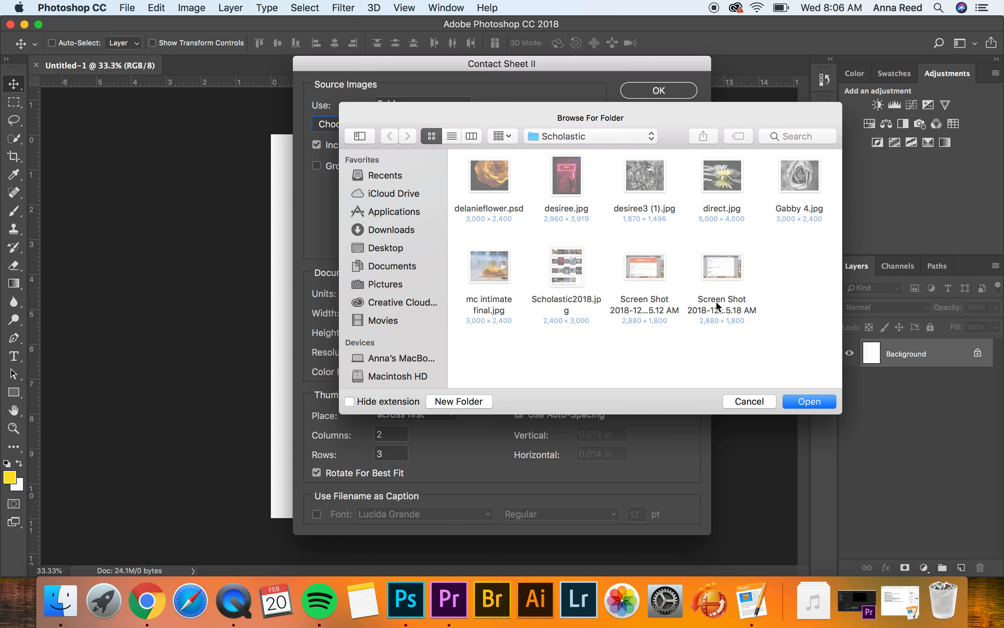
pyautogui.click(393, 228)
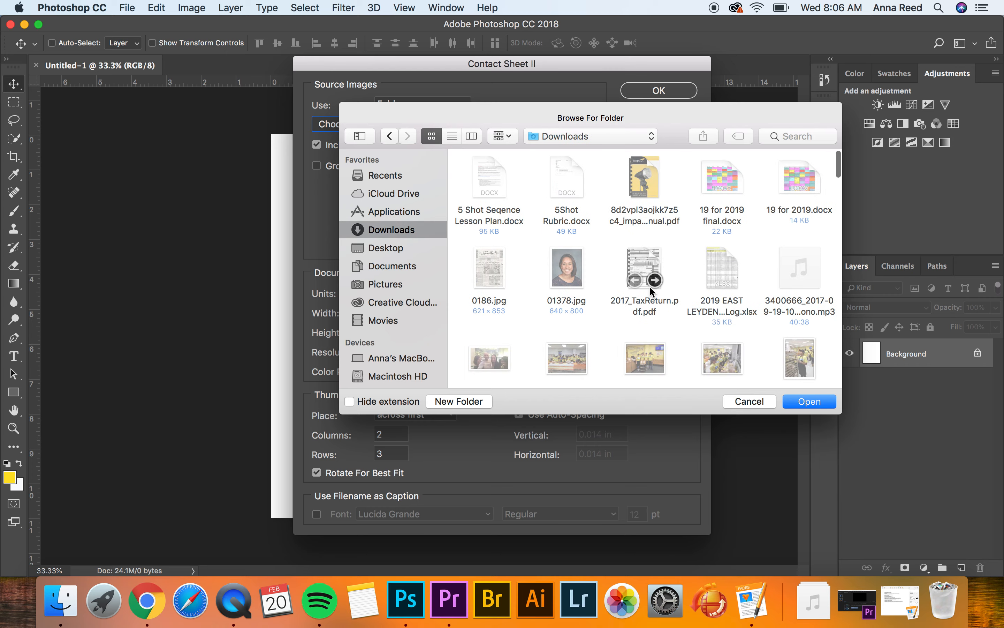
pyautogui.scroll(-5, 643, 329)
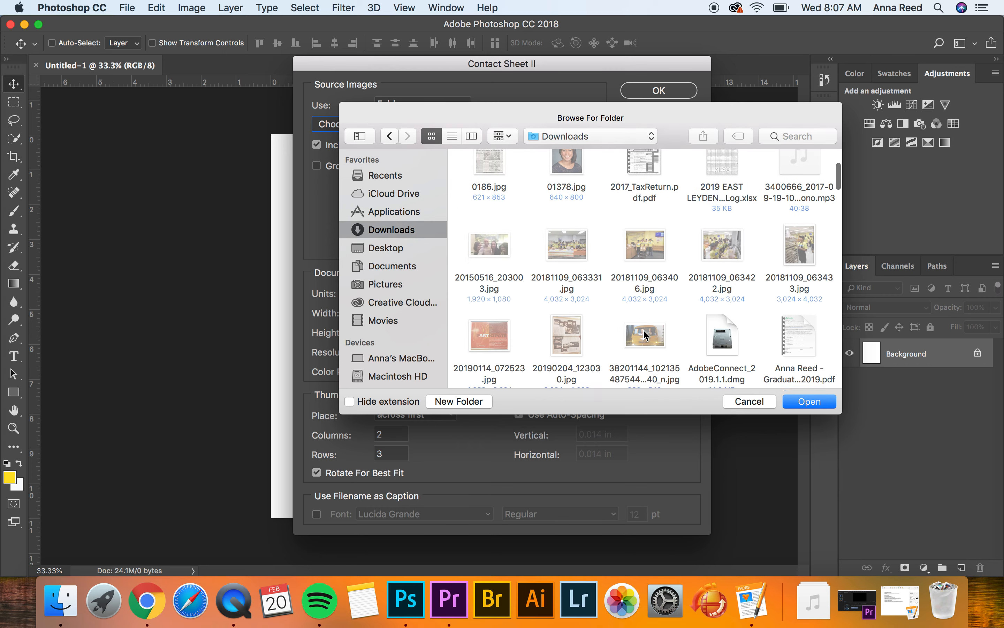
pyautogui.scroll(-10, 643, 329)
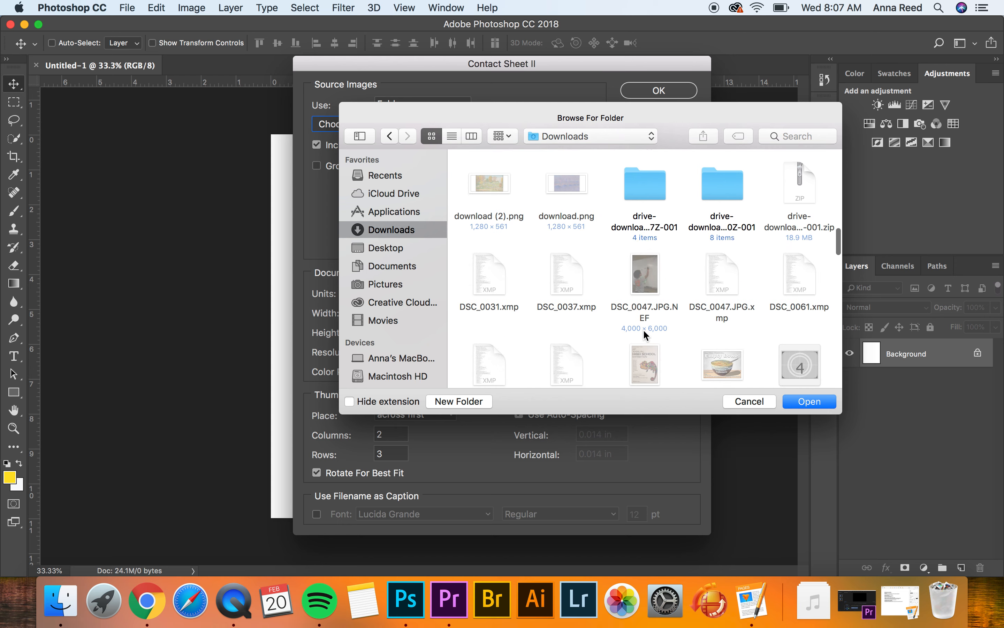
pyautogui.click(740, 401)
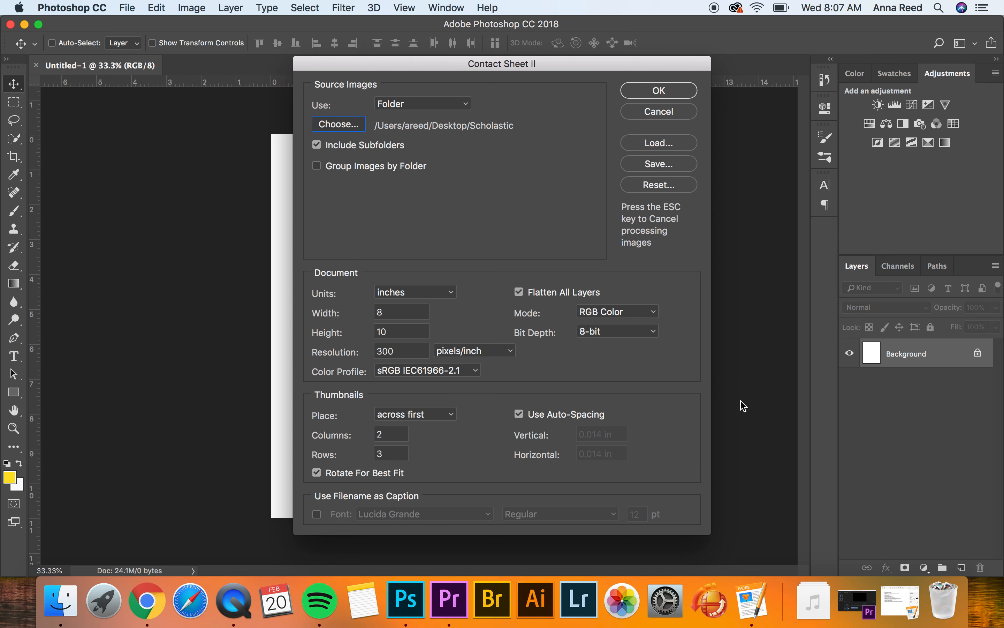
pyautogui.click(464, 105)
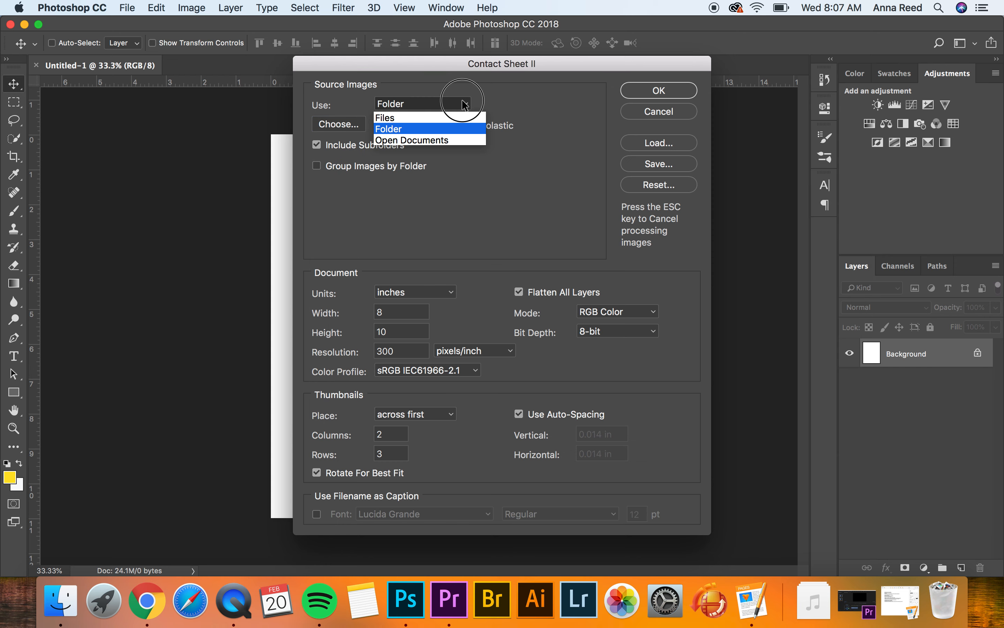
pyautogui.click(451, 116)
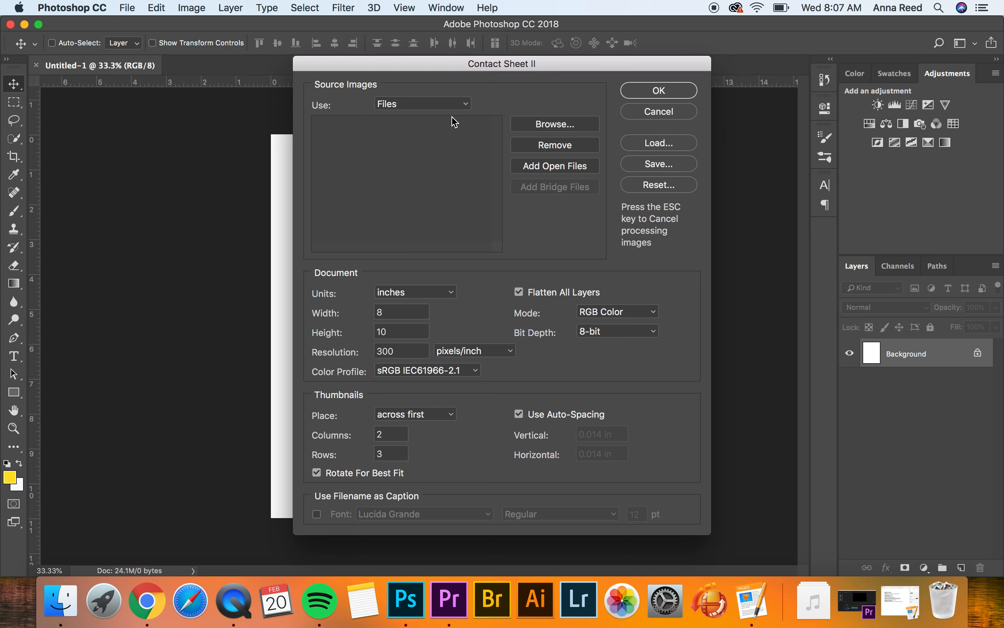
# Add twelve MOSHED JPG images from Downloads as the contact sheet's source files, leaving out those ending in 43-3, 44-34 and 23-29.
pyautogui.click(545, 124)
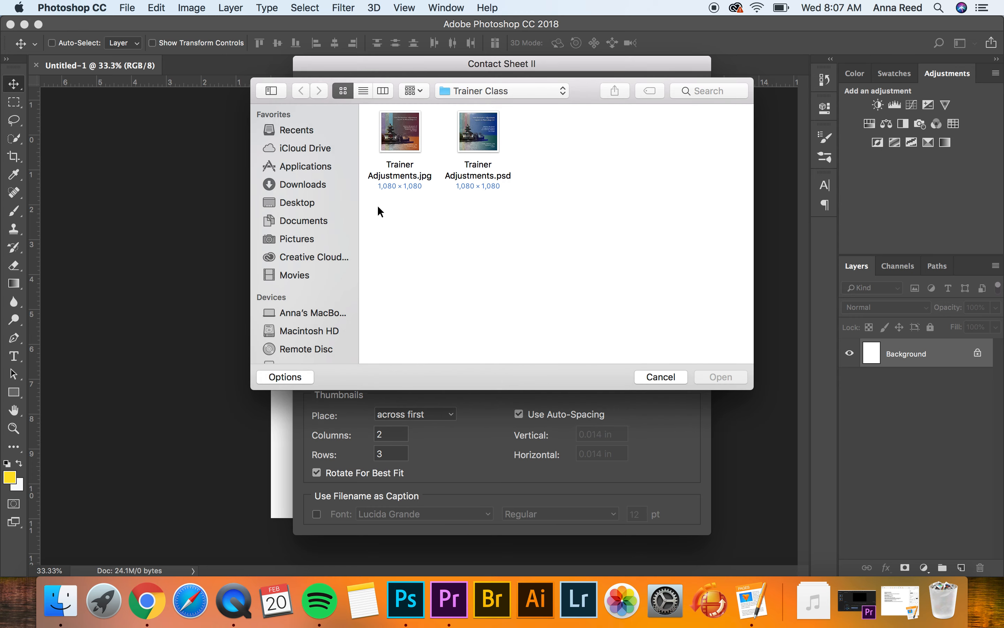
pyautogui.click(308, 183)
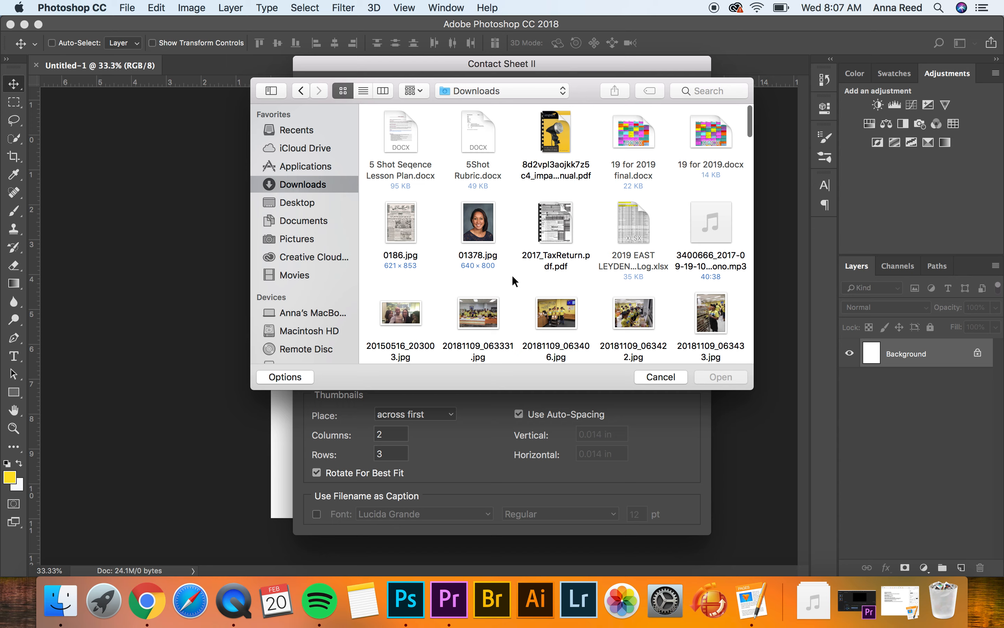
pyautogui.scroll(-10, 515, 279)
pyautogui.scroll(-15, 515, 282)
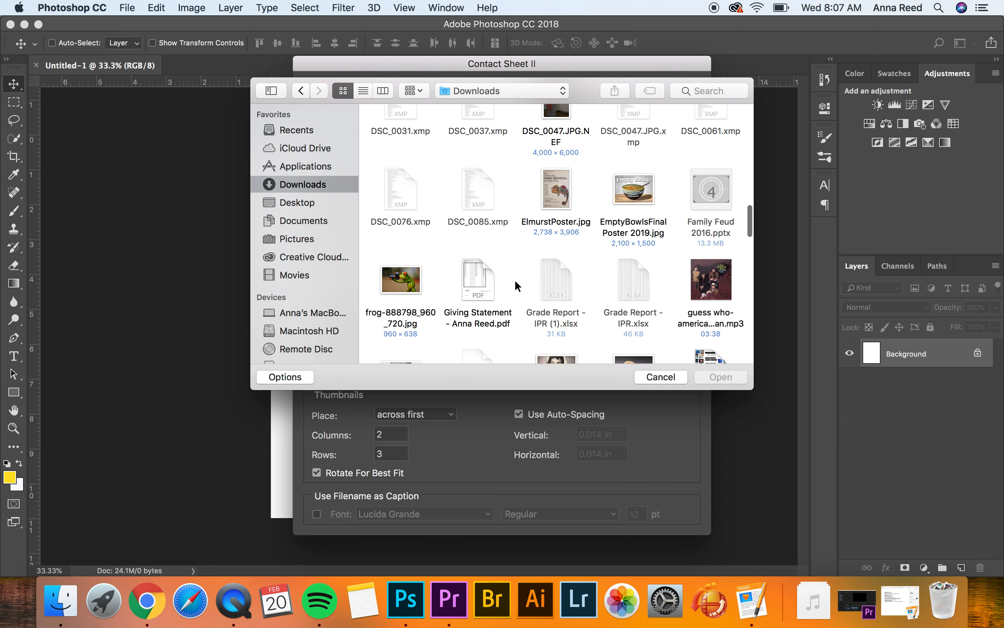
pyautogui.scroll(2, 515, 282)
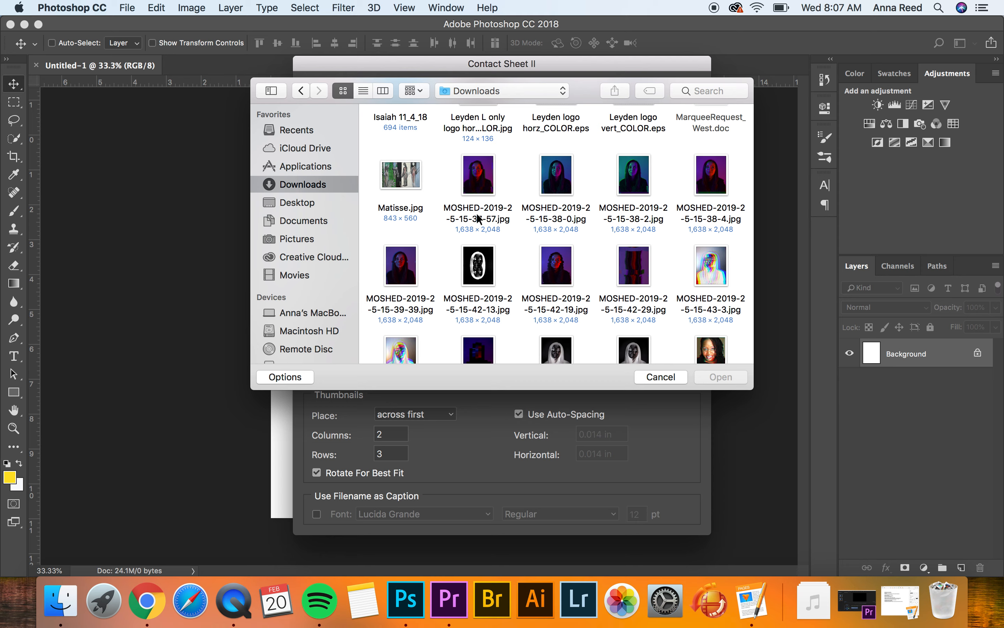
pyautogui.click(488, 189)
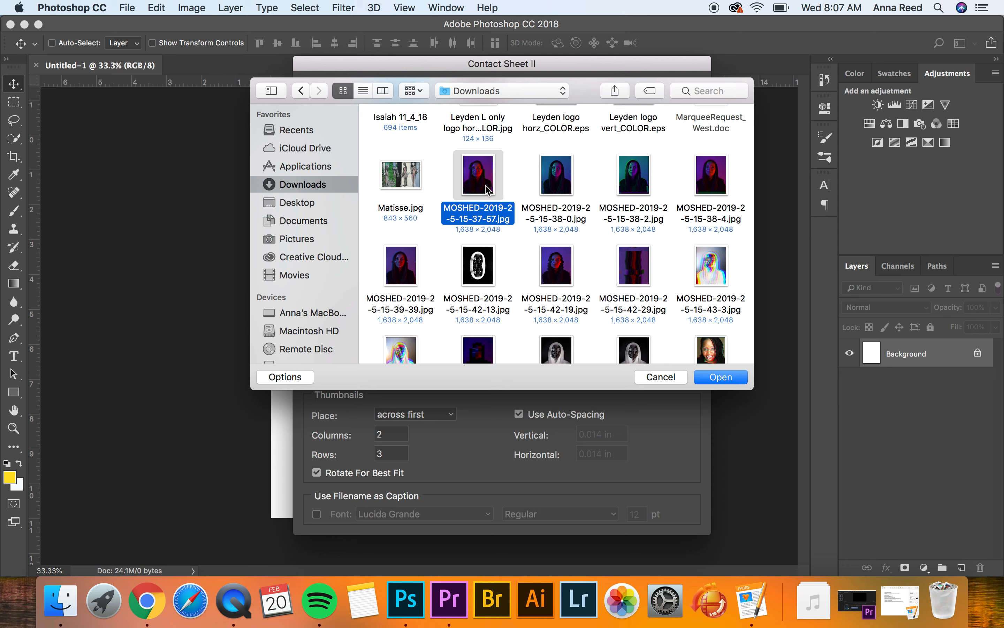
pyautogui.keyDown('super'); pyautogui.click(555, 178); pyautogui.keyUp('super')
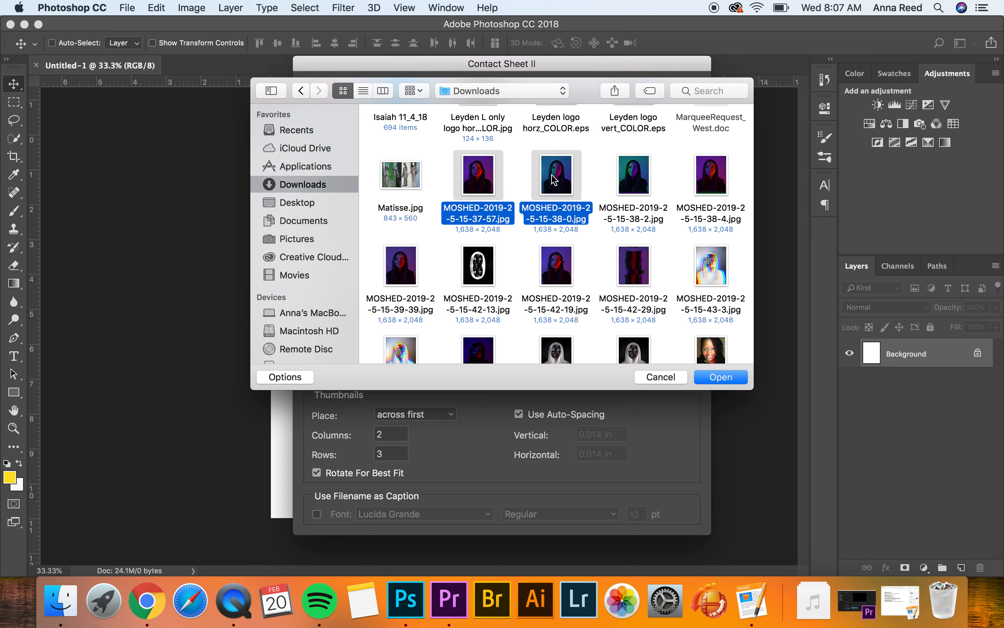
pyautogui.keyDown('super'); pyautogui.click(633, 184); pyautogui.keyUp('super')
pyautogui.keyDown('super'); pyautogui.click(712, 180); pyautogui.keyUp('super')
pyautogui.keyDown('super'); pyautogui.click(412, 268); pyautogui.keyUp('super')
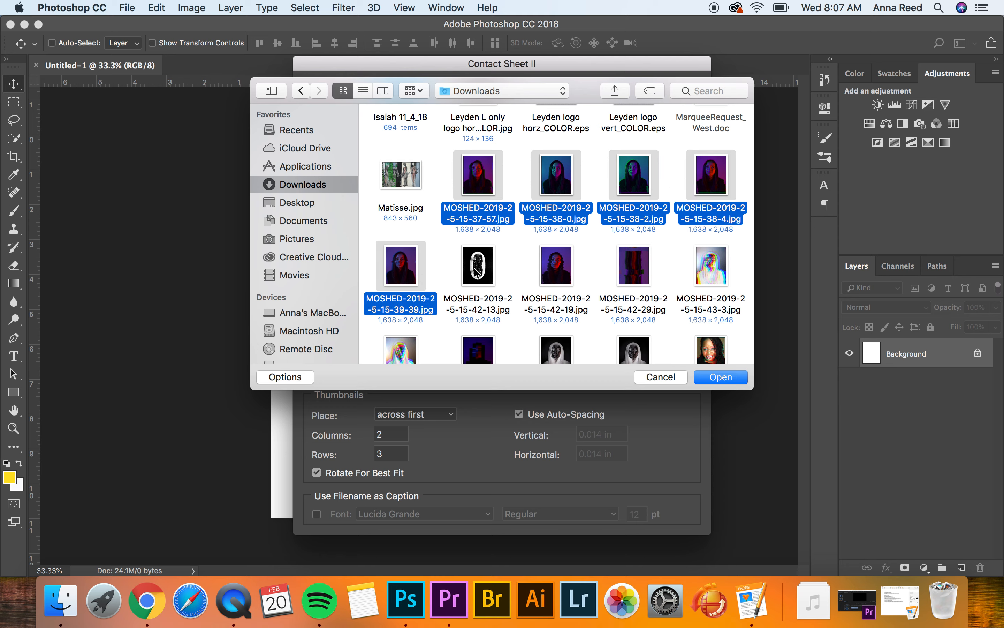
pyautogui.keyDown('super'); pyautogui.click(476, 272); pyautogui.keyUp('super')
pyautogui.keyDown('super'); pyautogui.click(557, 274); pyautogui.keyUp('super')
pyautogui.keyDown('super'); pyautogui.click(624, 274); pyautogui.keyUp('super')
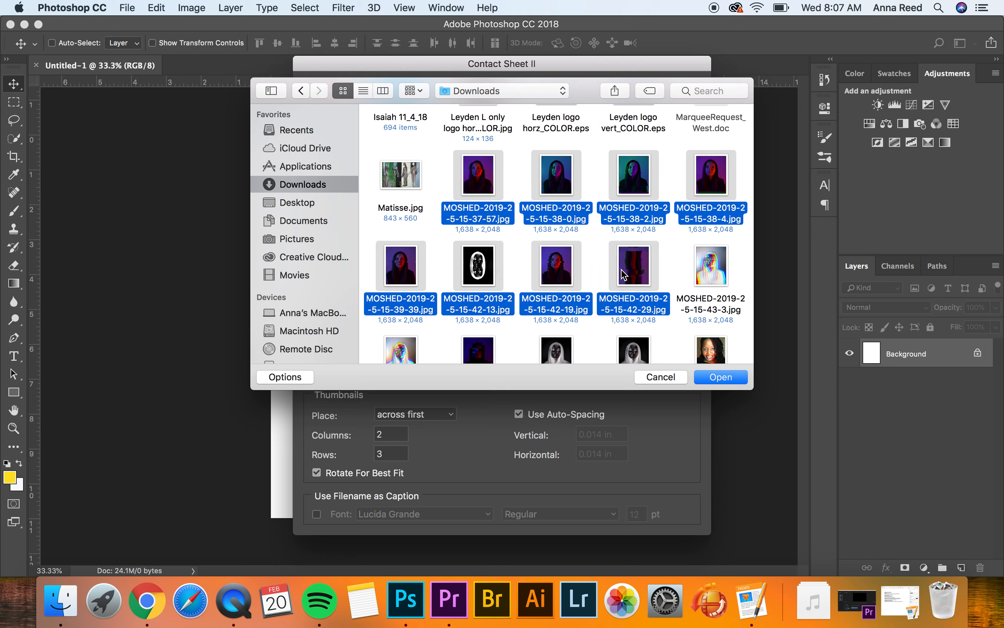
pyautogui.keyDown('super'); pyautogui.click(472, 355); pyautogui.keyUp('super')
pyautogui.keyDown('super'); pyautogui.click(395, 353); pyautogui.keyUp('super')
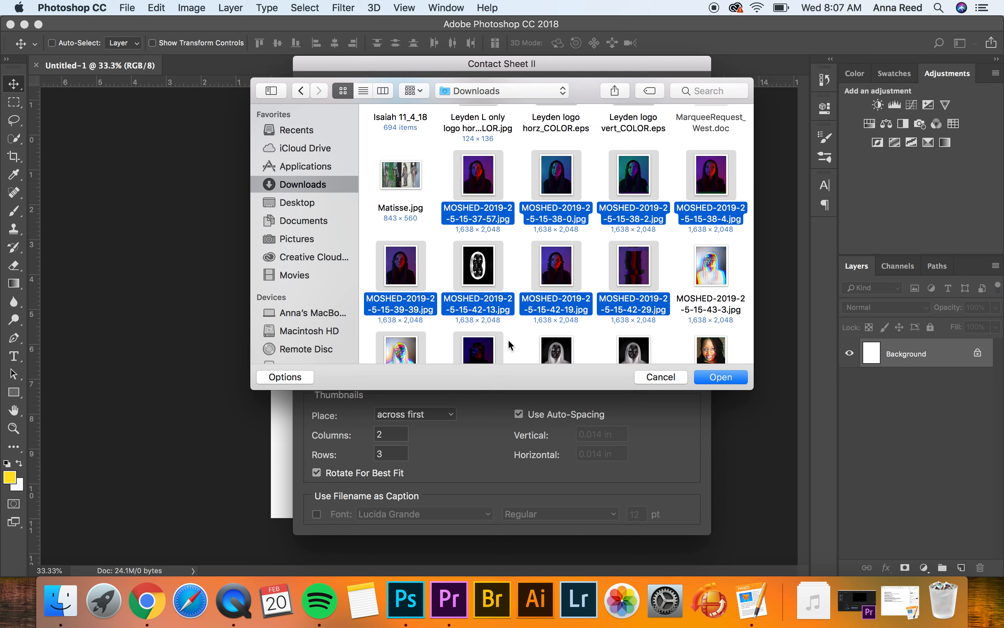
pyautogui.keyDown('super'); pyautogui.click(638, 351); pyautogui.keyUp('super')
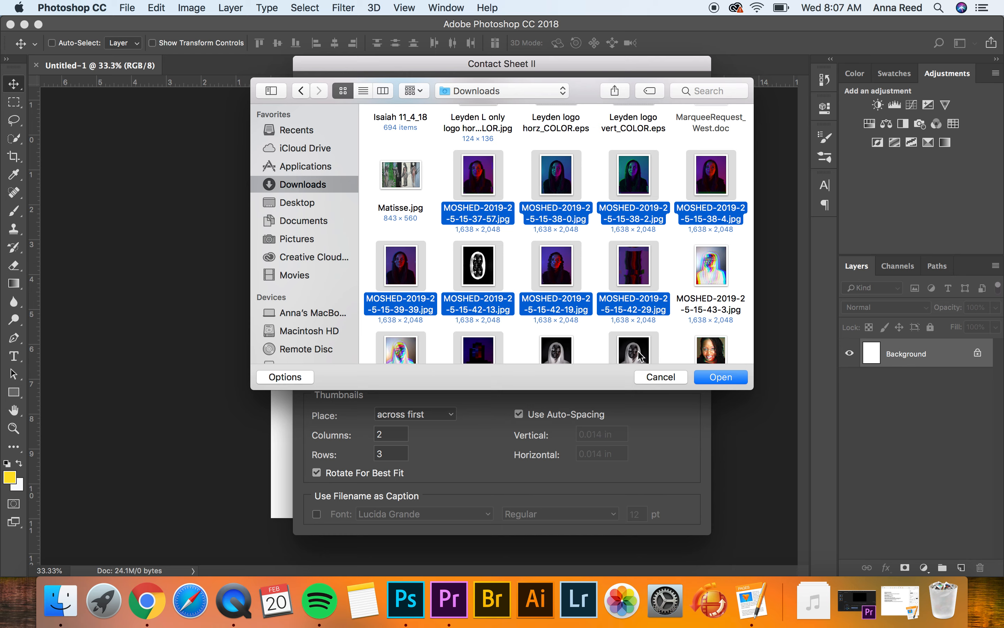
pyautogui.scroll(-3, 621, 314)
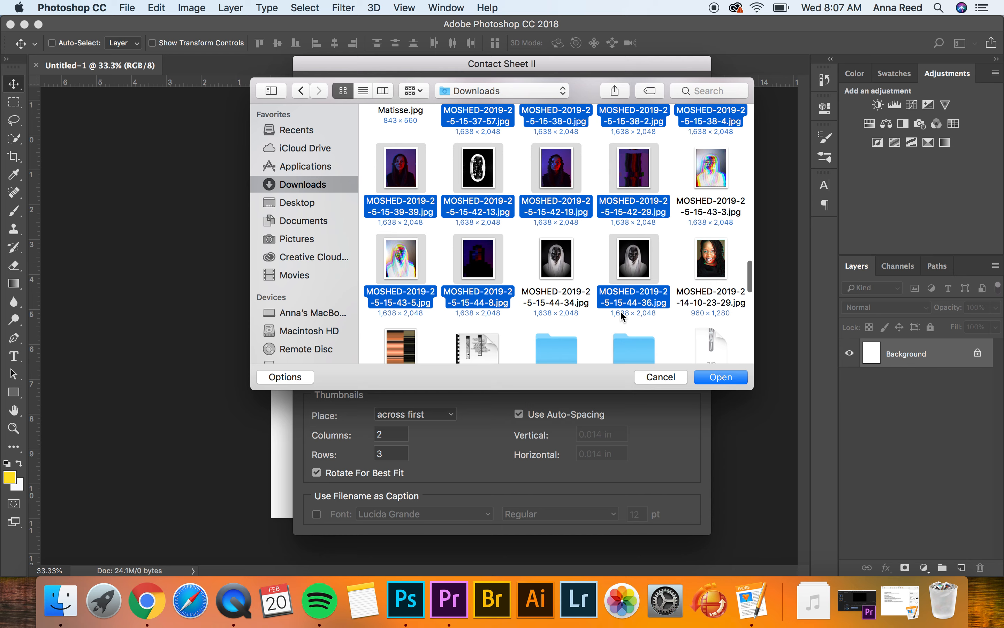
pyautogui.keyDown('super'); pyautogui.click(407, 341); pyautogui.keyUp('super')
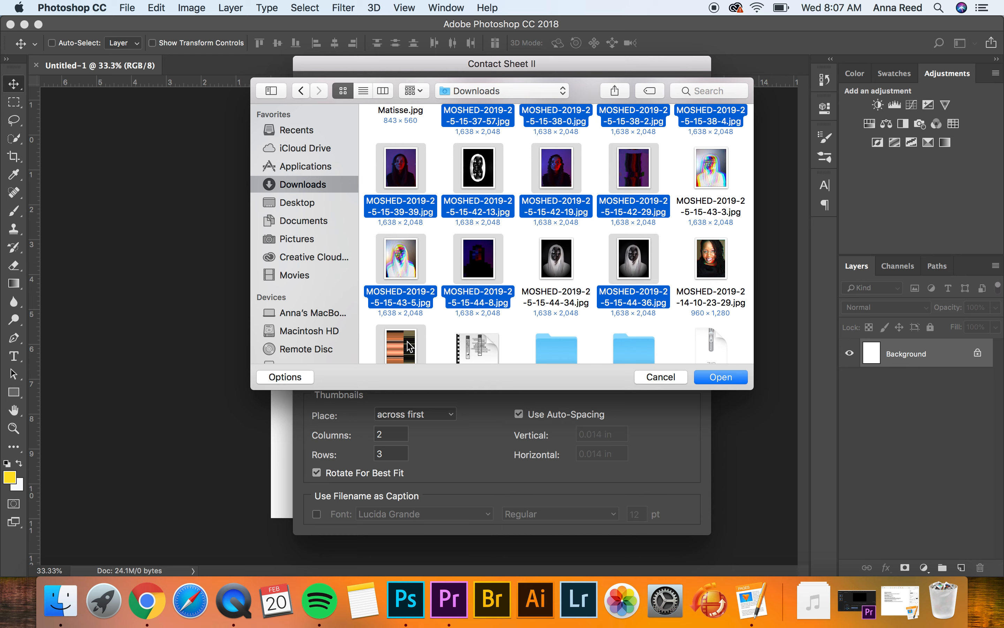
pyautogui.click(724, 378)
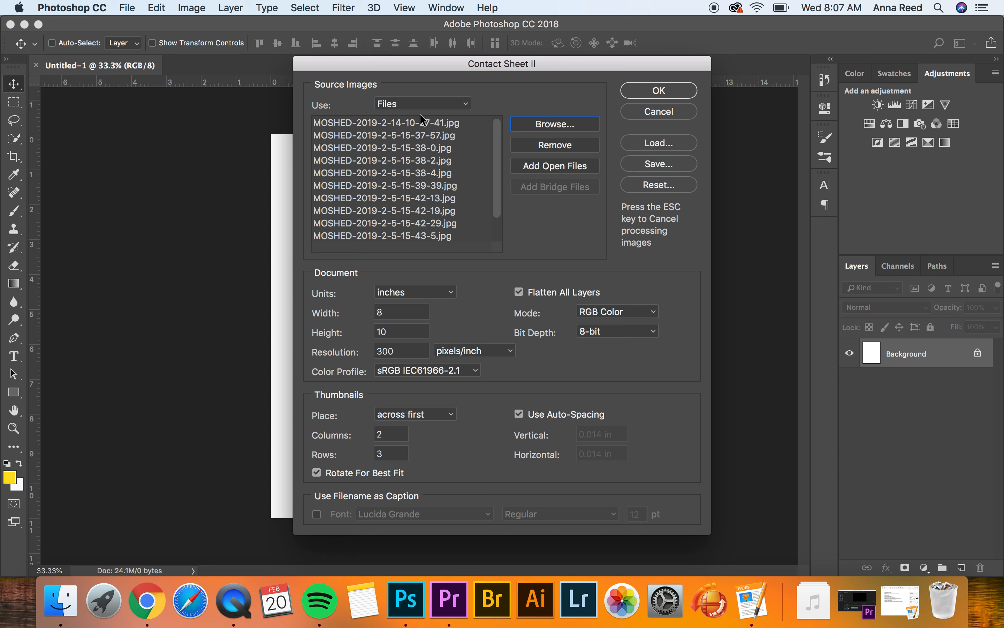
pyautogui.click(448, 104)
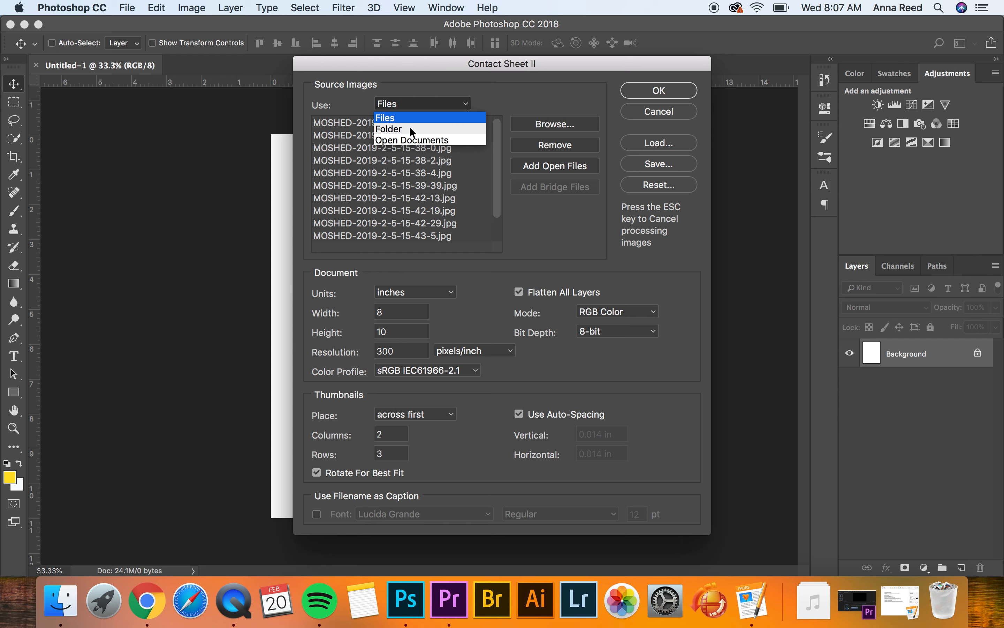
pyautogui.click(493, 96)
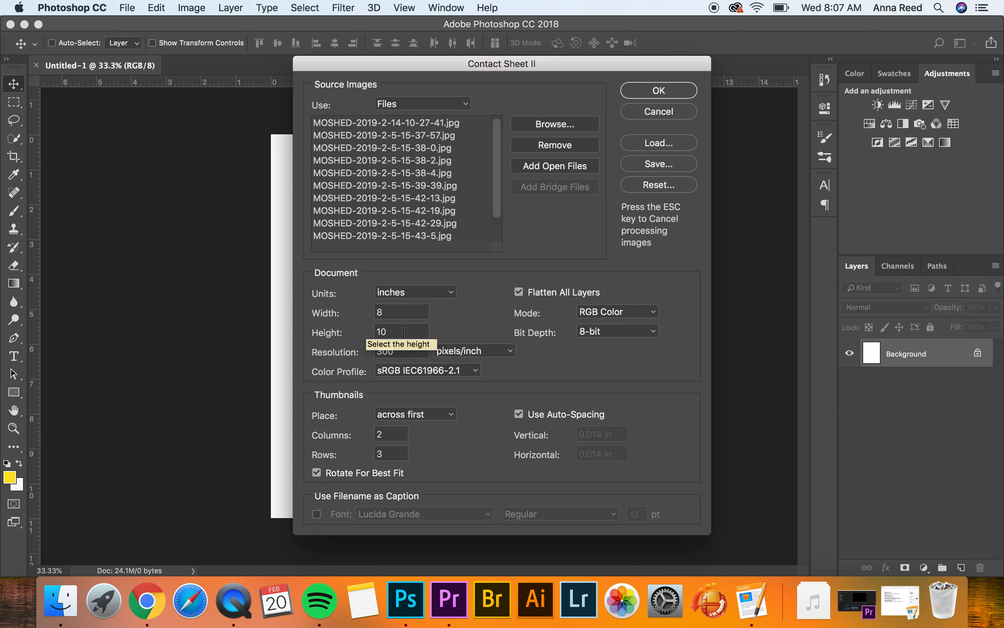
# Set the contact sheet's thumbnail layout to 5 columns and 6 rows.
pyautogui.click(384, 434)
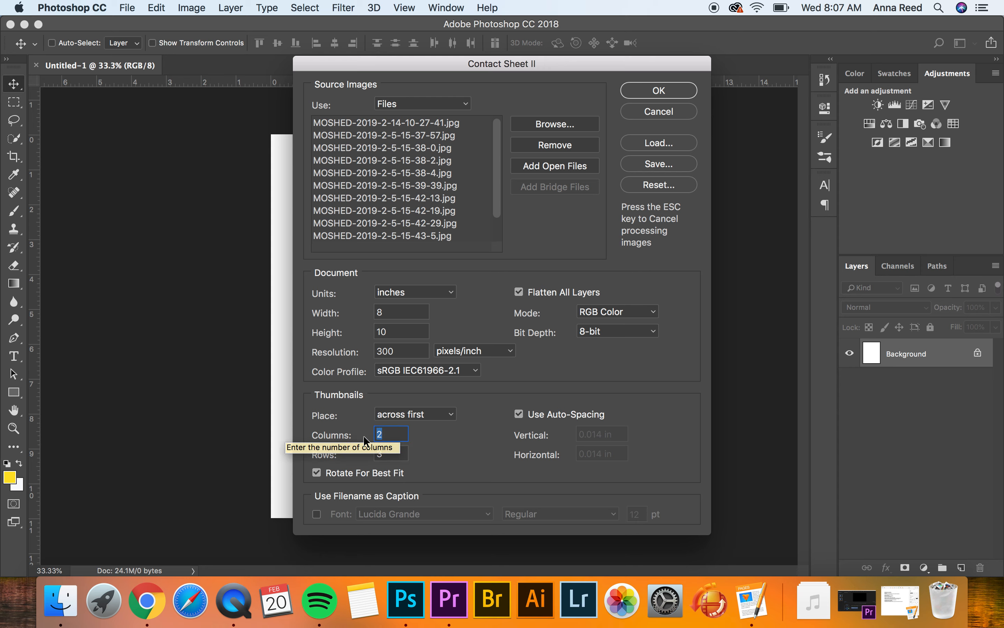
pyautogui.write('5')
pyautogui.click(369, 457)
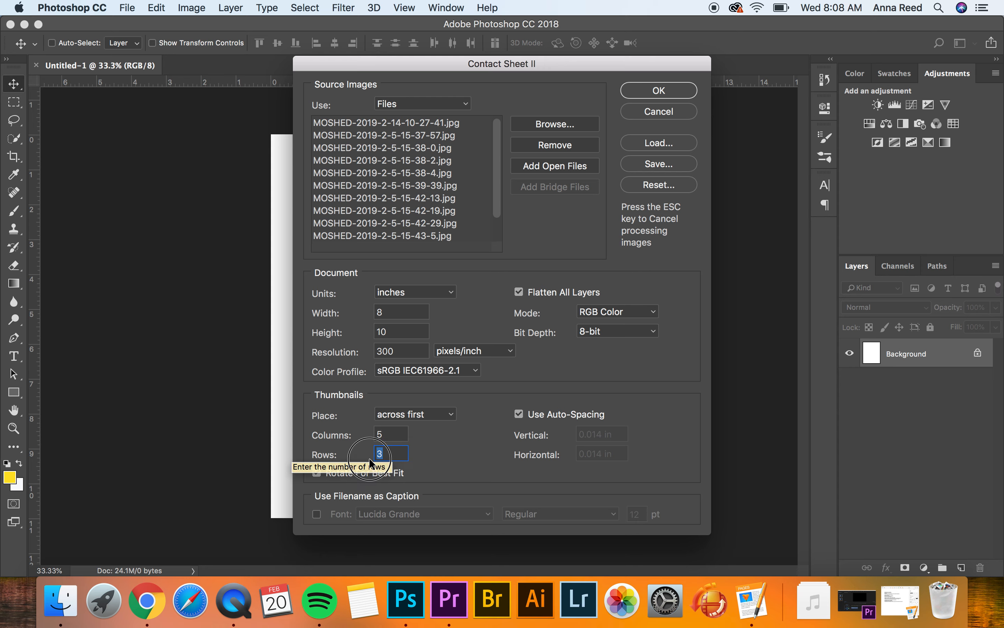
pyautogui.write('6')
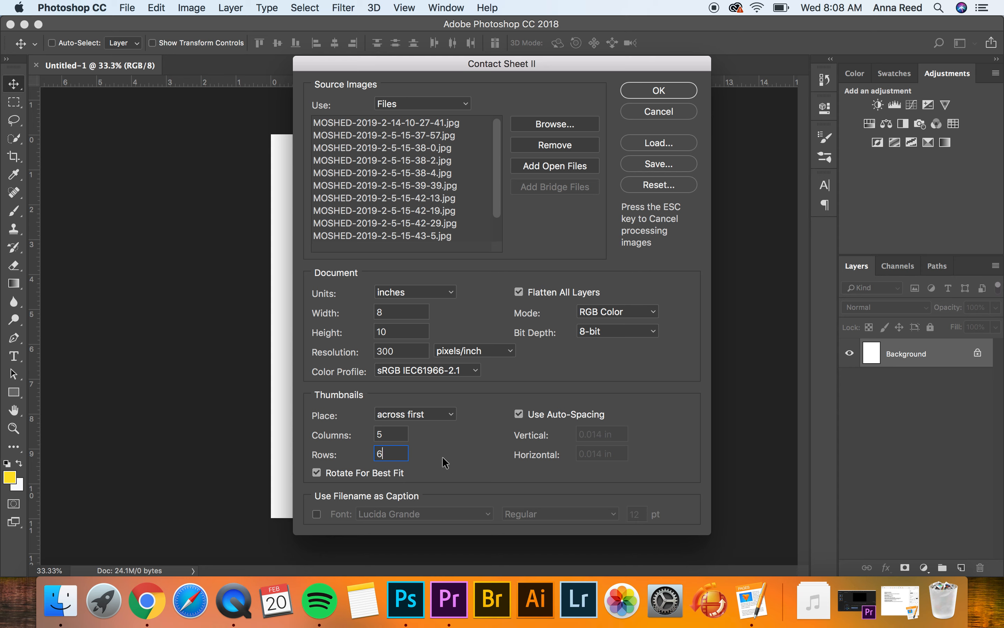
# Enable filenames as captions and generate the contact sheet.
pyautogui.click(317, 514)
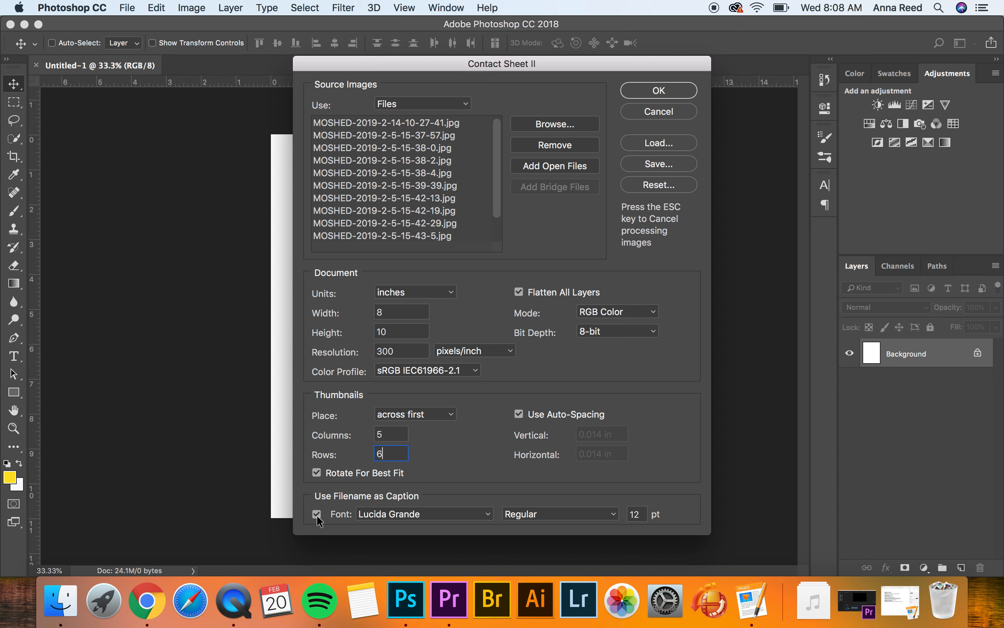
pyautogui.click(667, 91)
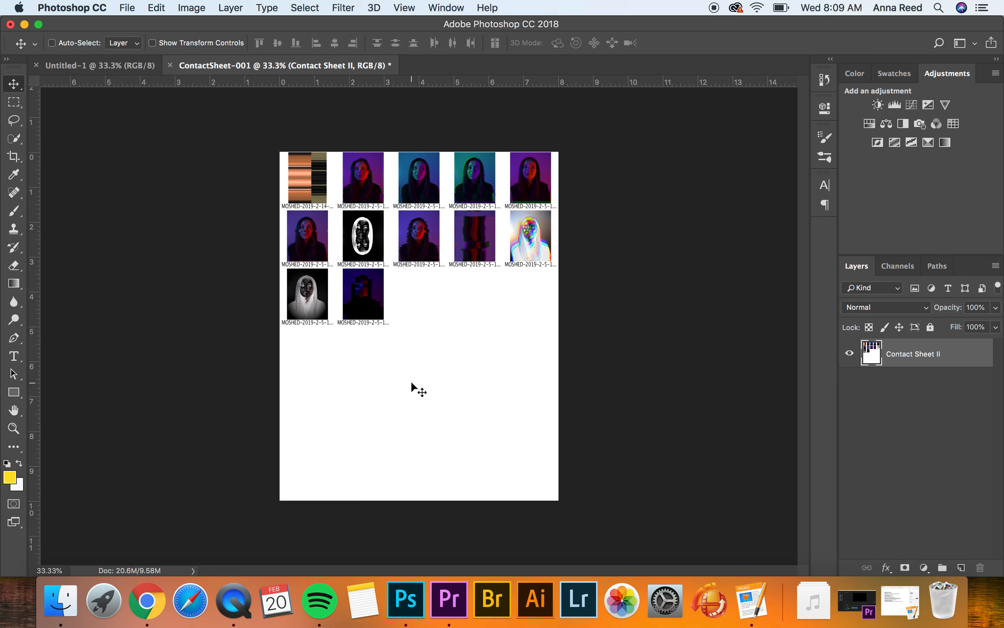
# Close the blank Untitled-1 document, keeping the generated contact sheet open.
pyautogui.click(139, 69)
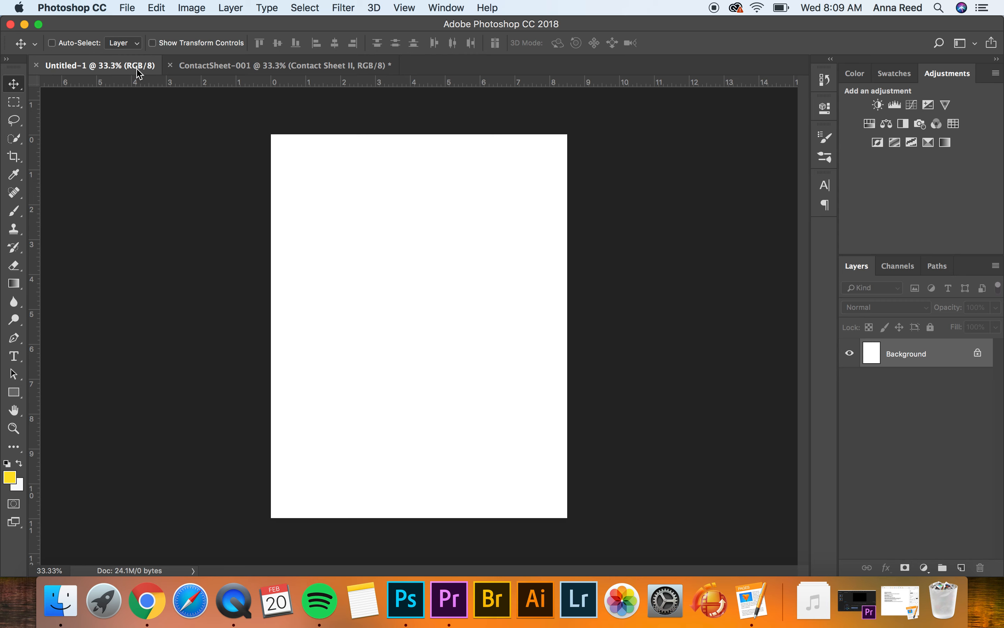
pyautogui.click(36, 65)
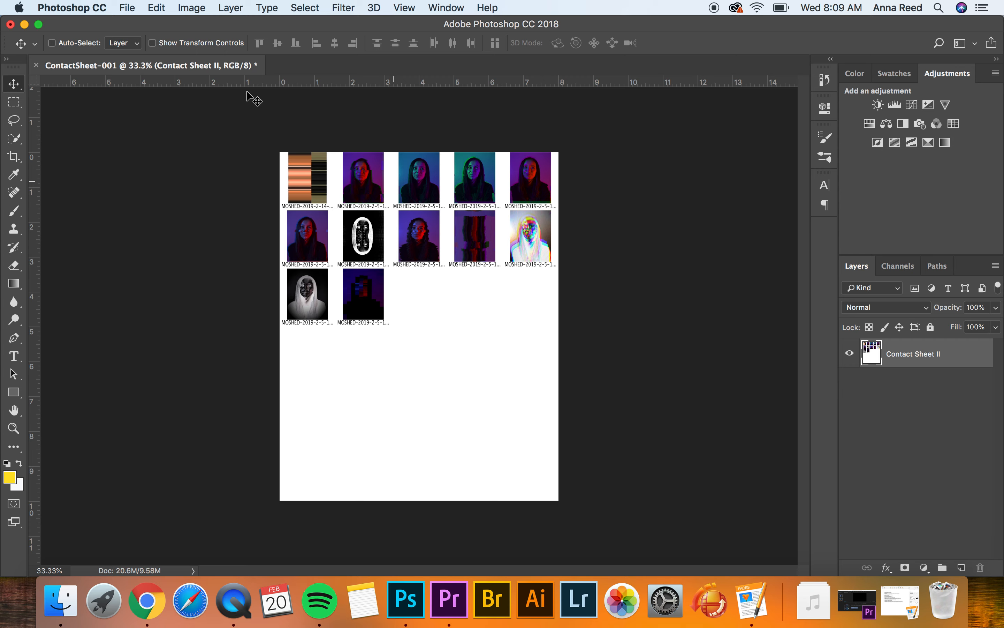
pyautogui.click(127, 8)
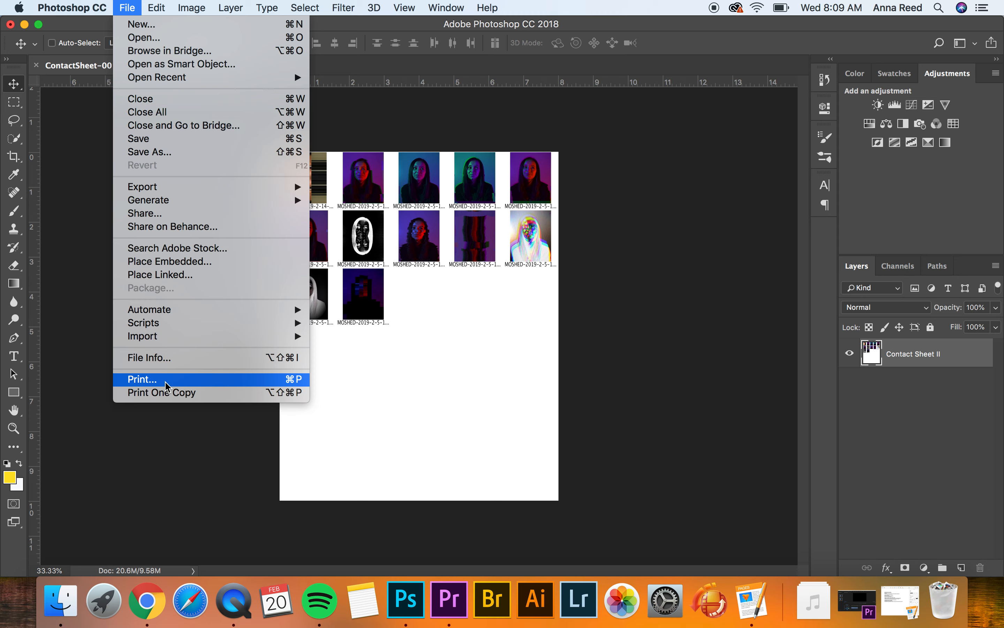
pyautogui.click(623, 250)
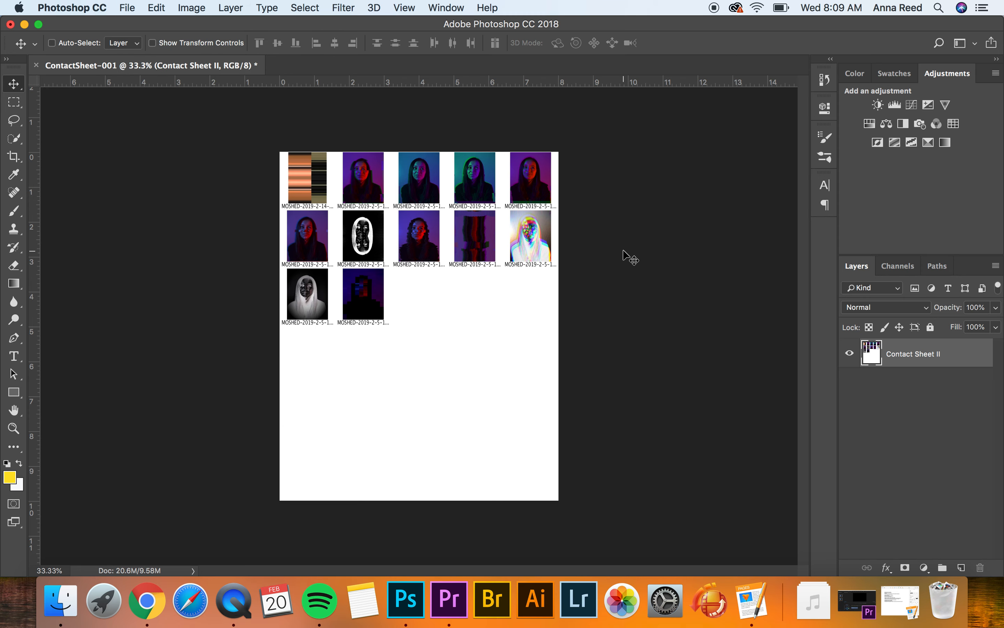